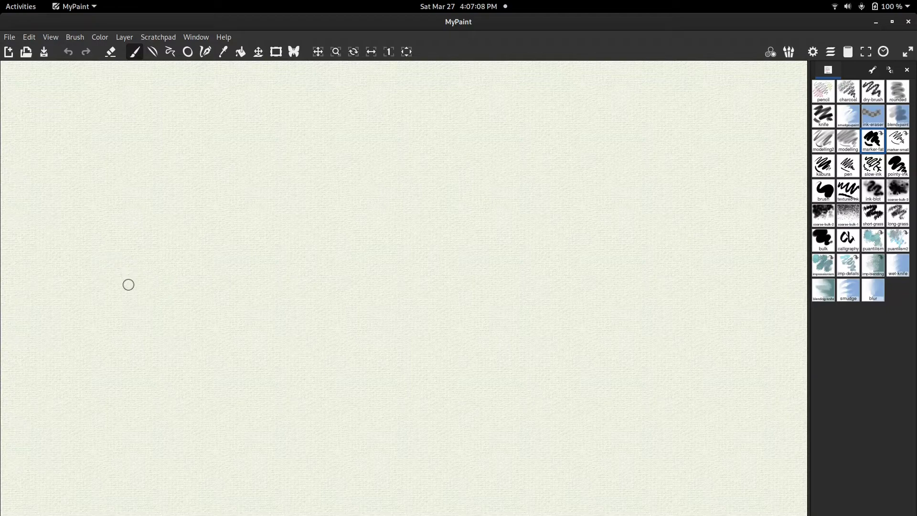
Step: Paint three long horizontal test strokes of varying thickness, plus shorter strokes and dashes below
left_click_drag(137, 291, 629, 287)
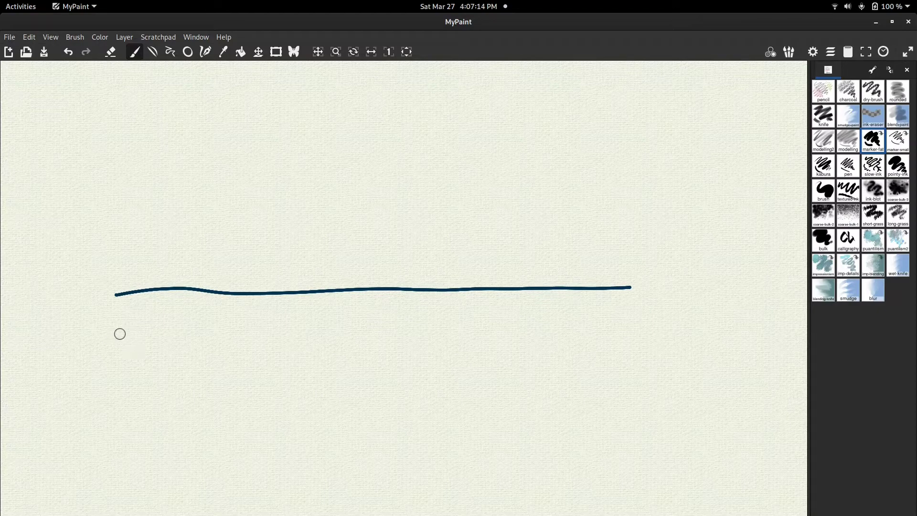
left_click_drag(121, 339, 760, 335)
mouse_move(183, 385)
left_mouse_down()
mouse_move(481, 378)
mouse_move(722, 387)
left_mouse_up()
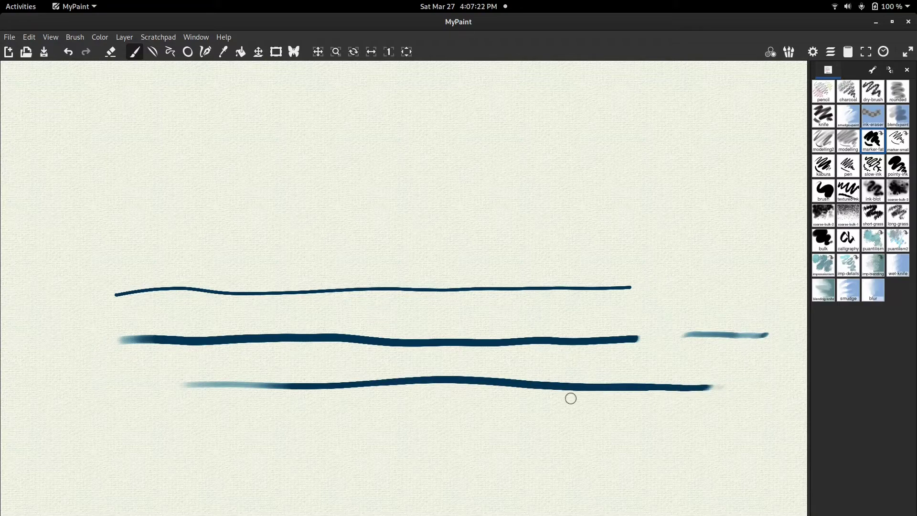
mouse_move(557, 398)
left_mouse_down()
mouse_move(362, 416)
mouse_move(683, 431)
left_mouse_up()
left_click_drag(202, 444, 462, 459)
left_click_drag(372, 488, 504, 494)
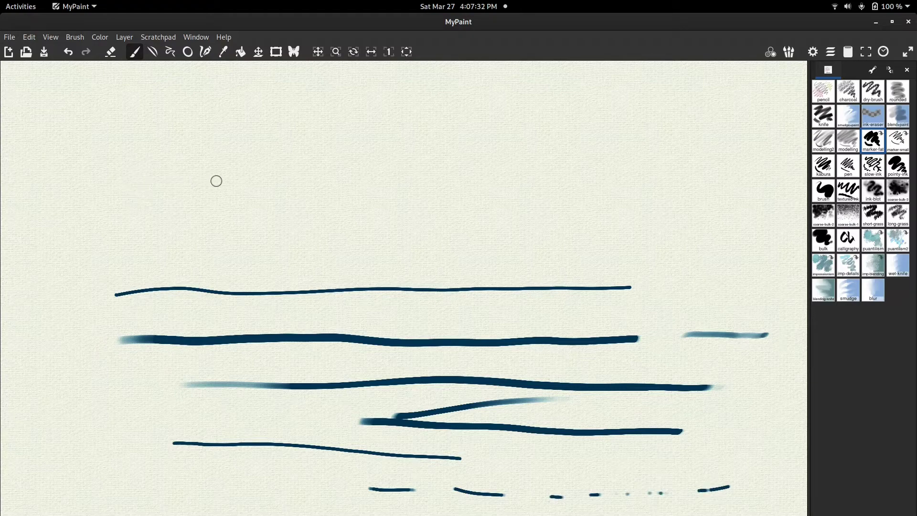
Step: Add thin strokes across the upper area and a looping oval scribble over the lines
left_click_drag(295, 201, 775, 205)
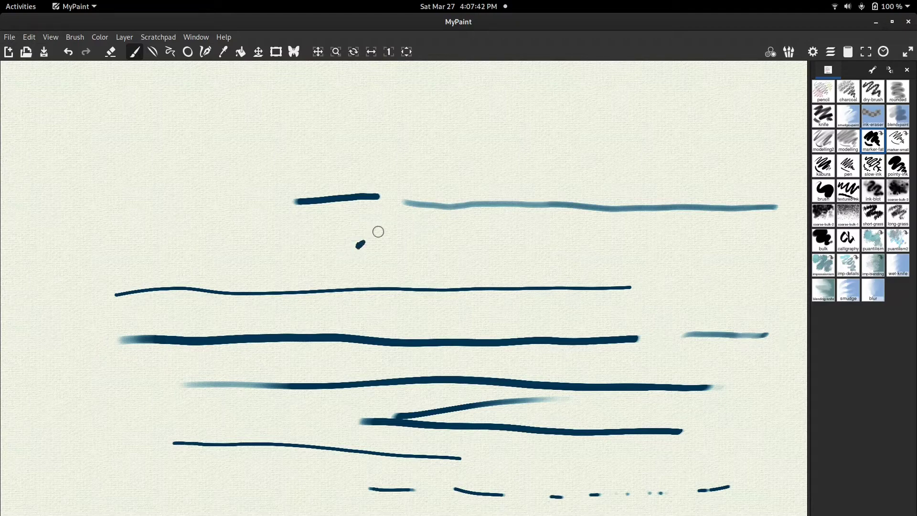
mouse_move(453, 247)
left_mouse_down()
mouse_move(718, 256)
mouse_move(731, 280)
mouse_move(552, 266)
mouse_move(229, 276)
mouse_move(249, 248)
mouse_move(505, 258)
mouse_move(640, 211)
mouse_move(682, 178)
mouse_move(649, 201)
left_mouse_up()
left_click_drag(602, 220, 582, 223)
left_click_drag(490, 224, 611, 179)
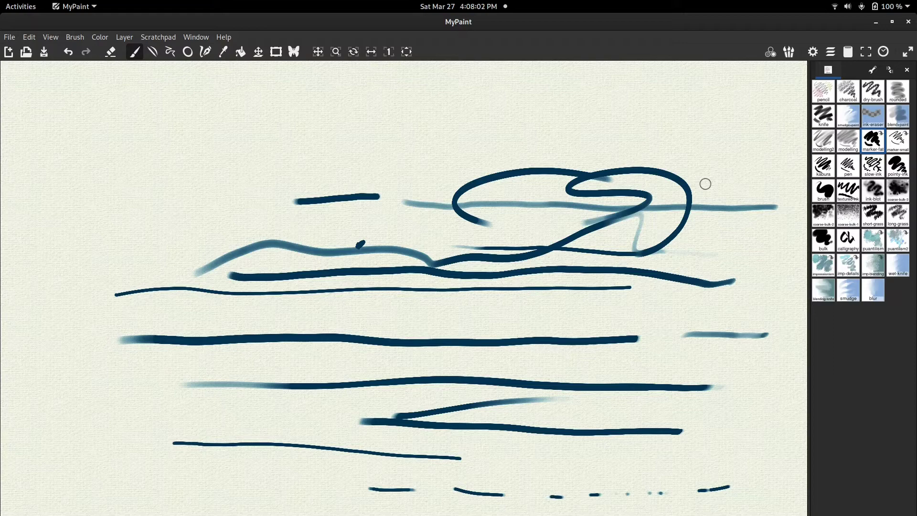
Step: Switch to the pen brush, discard the painting for a new canvas, and draw a test stroke
left_click(854, 171)
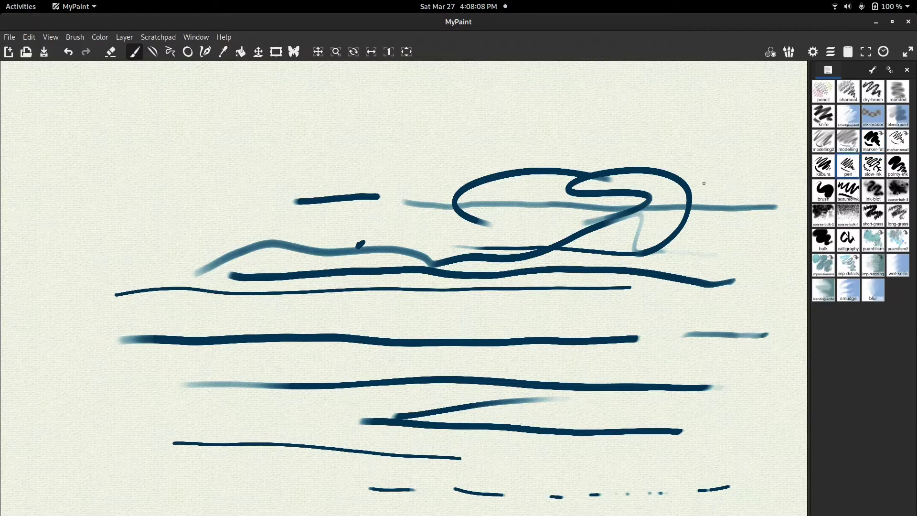
left_click(8, 52)
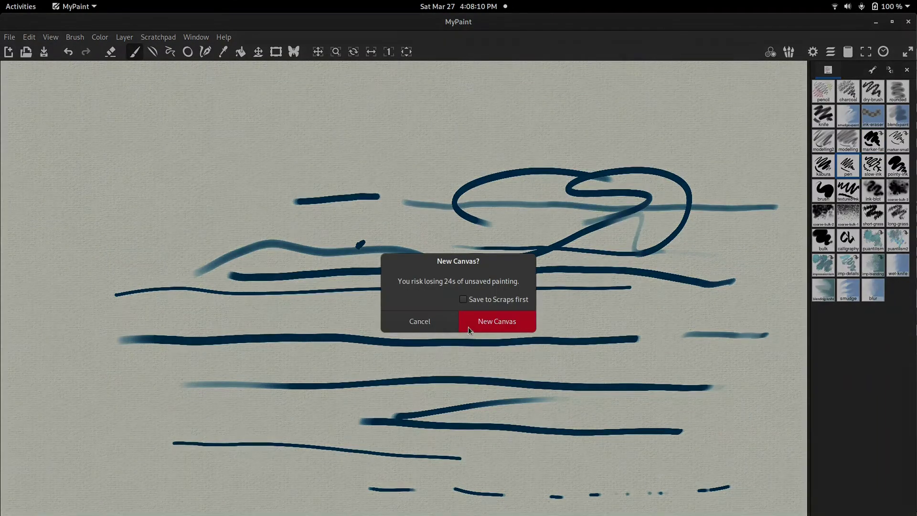
left_click(477, 321)
left_click_drag(292, 210, 383, 258)
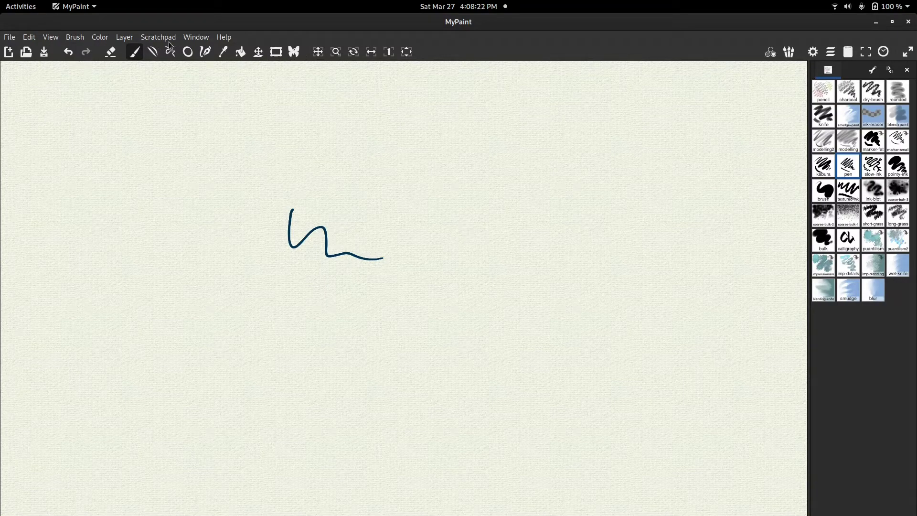
Step: Make the brush colour black on the colour wheel, test it, then clear to a fresh canvas
left_click(101, 38)
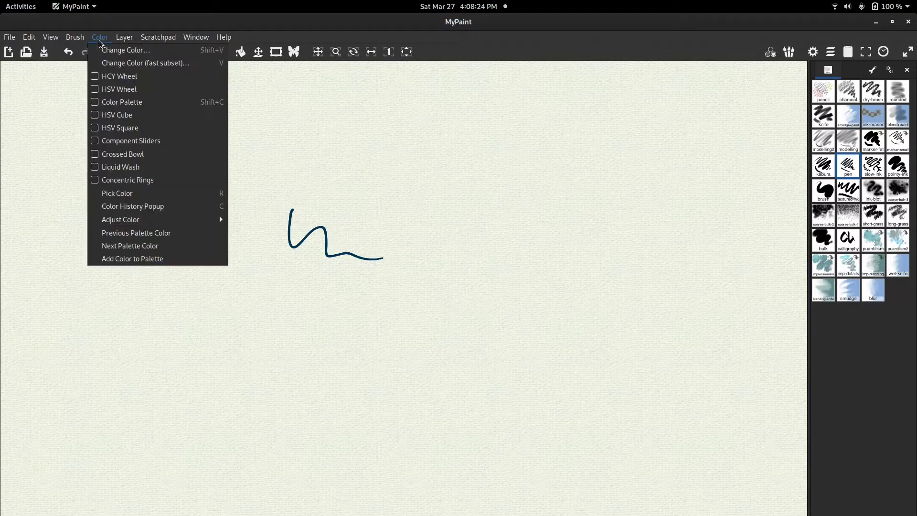
left_click(125, 50)
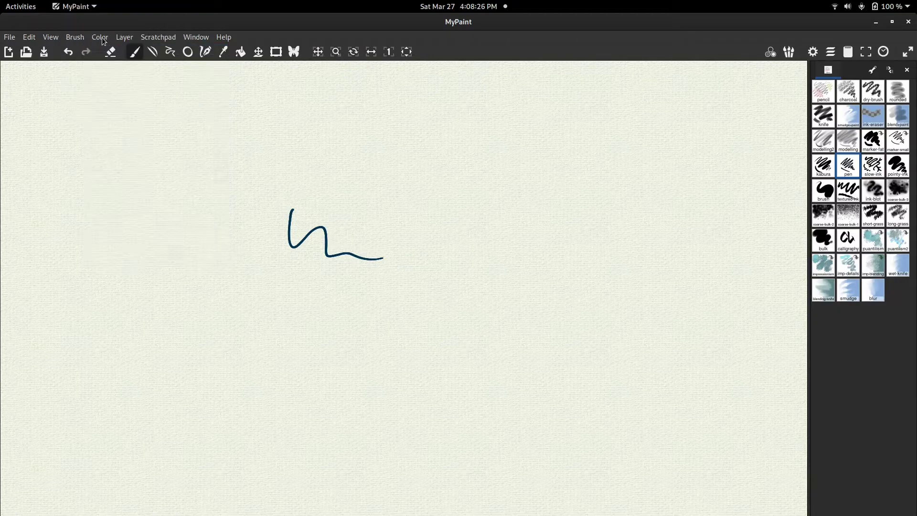
left_click(101, 37)
left_click(105, 50)
left_click_drag(60, 102, 60, 125)
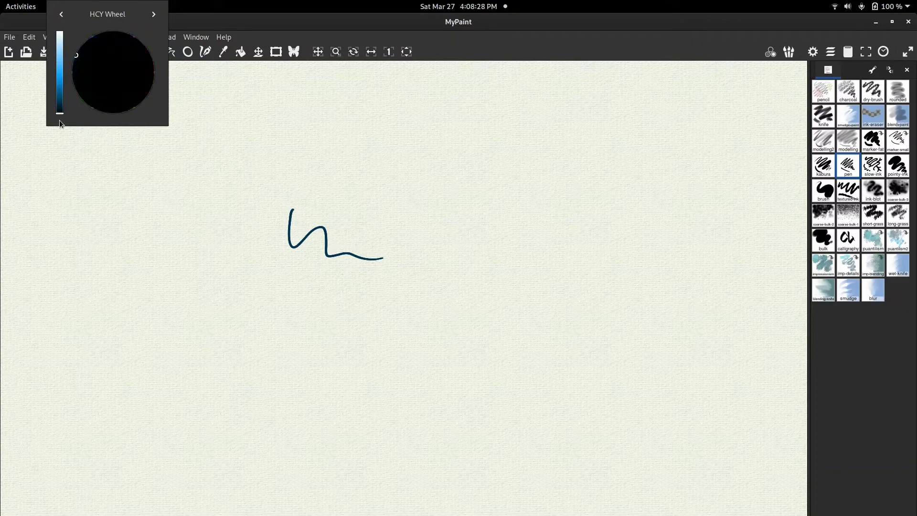
mouse_move(242, 202)
left_mouse_down()
mouse_move(278, 190)
mouse_move(428, 229)
mouse_move(500, 275)
left_mouse_up()
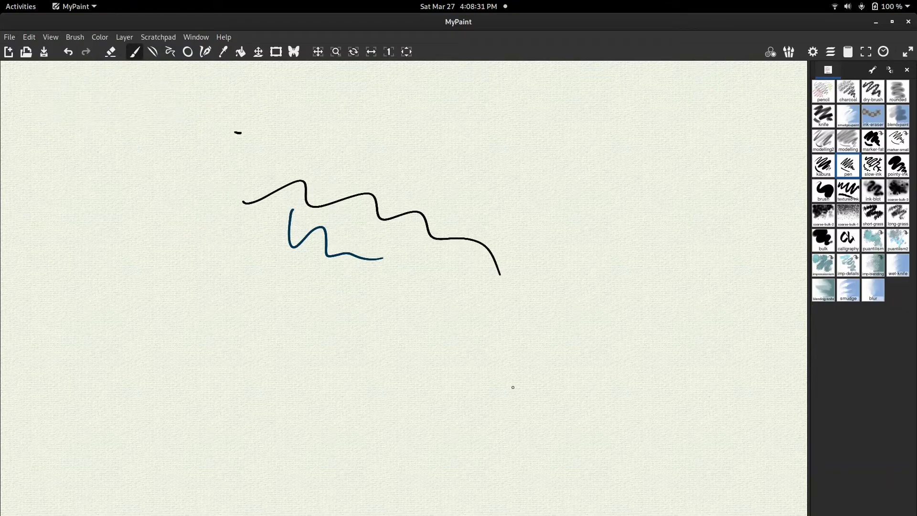
left_click(8, 51)
left_click(514, 328)
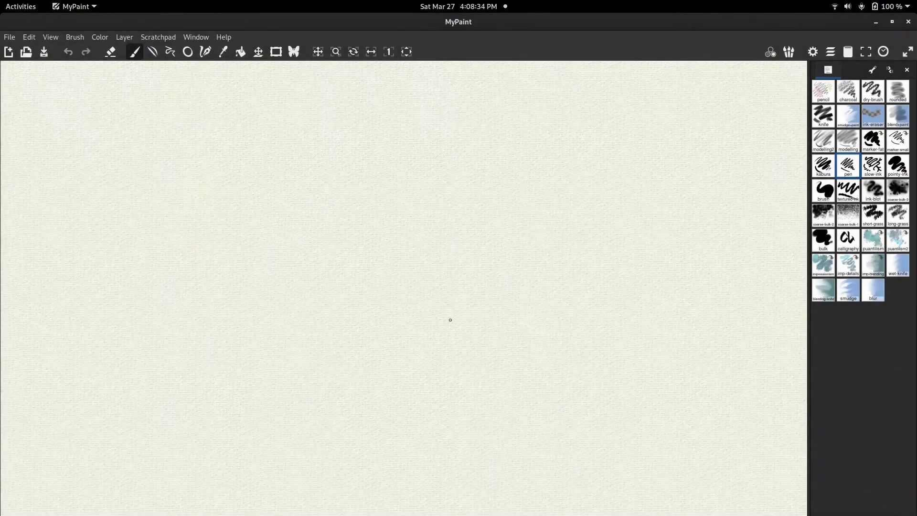
Step: Draw black wavy and looping curves plus two long parallel near-horizontal lines
left_click_drag(232, 211, 328, 252)
scroll(365, 286, "down", 3)
scroll(364, 286, "left", 5)
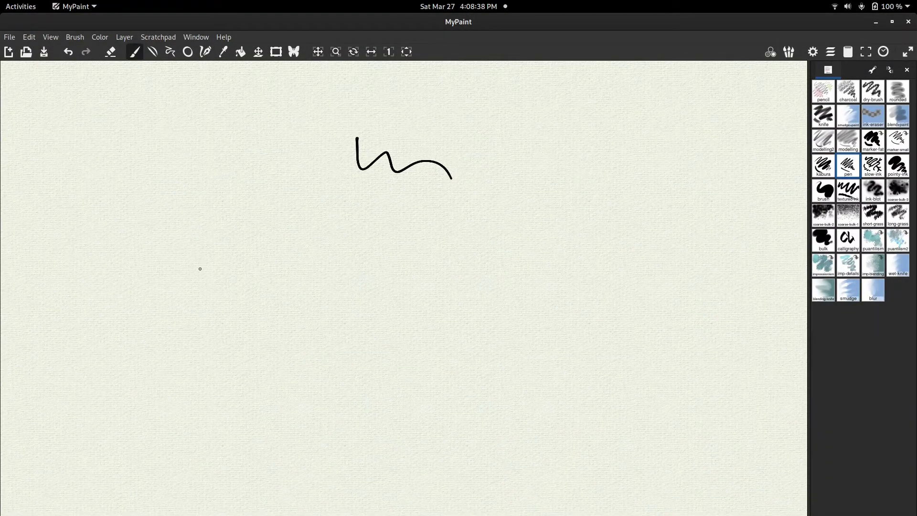
mouse_move(199, 263)
left_mouse_down()
mouse_move(197, 290)
mouse_move(234, 237)
mouse_move(260, 246)
mouse_move(255, 327)
mouse_move(291, 230)
mouse_move(298, 282)
mouse_move(381, 291)
left_mouse_up()
left_click_drag(386, 259, 632, 245)
left_click_drag(370, 285, 657, 274)
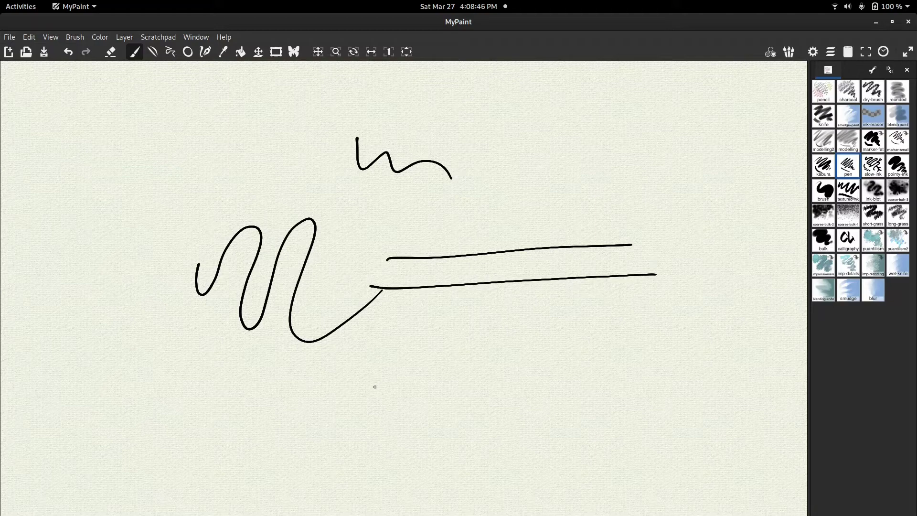
Step: Handwrite the label 'Xounal++' below the lines
mouse_move(396, 353)
left_mouse_down()
mouse_move(366, 388)
mouse_move(384, 390)
mouse_move(402, 366)
left_mouse_up()
left_click(410, 381)
mouse_move(410, 362)
left_mouse_down()
mouse_move(408, 375)
mouse_move(445, 368)
mouse_move(462, 376)
left_mouse_up()
mouse_move(484, 345)
left_mouse_down()
mouse_move(474, 375)
mouse_move(484, 377)
left_mouse_up()
left_click_drag(469, 364, 514, 358)
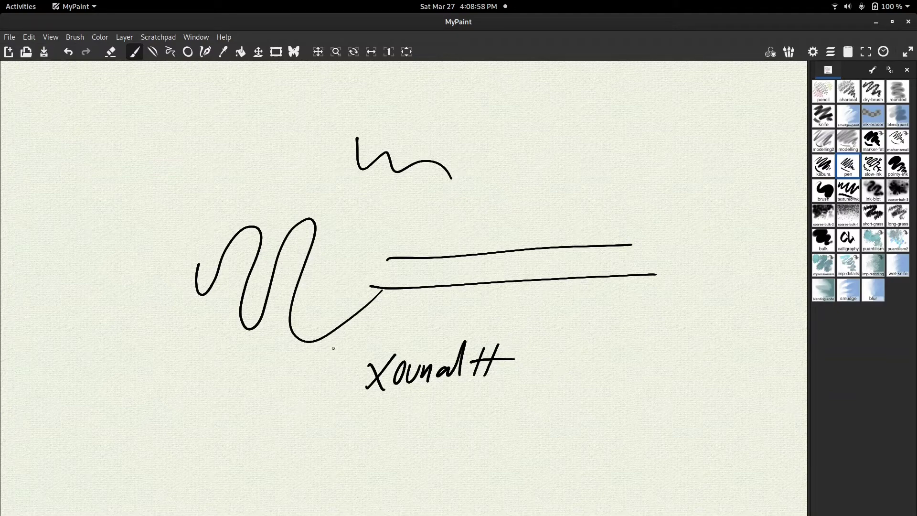
Step: Handwrite 'y = mx + b', draw a long line across the top, and write 'normal' at right
left_click_drag(149, 419, 165, 447)
left_click_drag(171, 419, 149, 466)
mouse_move(179, 422)
left_mouse_down()
mouse_move(208, 420)
mouse_move(209, 433)
mouse_move(225, 434)
left_mouse_up()
left_click_drag(227, 421, 275, 445)
left_click_drag(273, 419, 253, 444)
left_click_drag(311, 405, 304, 439)
mouse_move(296, 428)
left_mouse_down()
mouse_move(314, 420)
mouse_move(317, 433)
left_mouse_up()
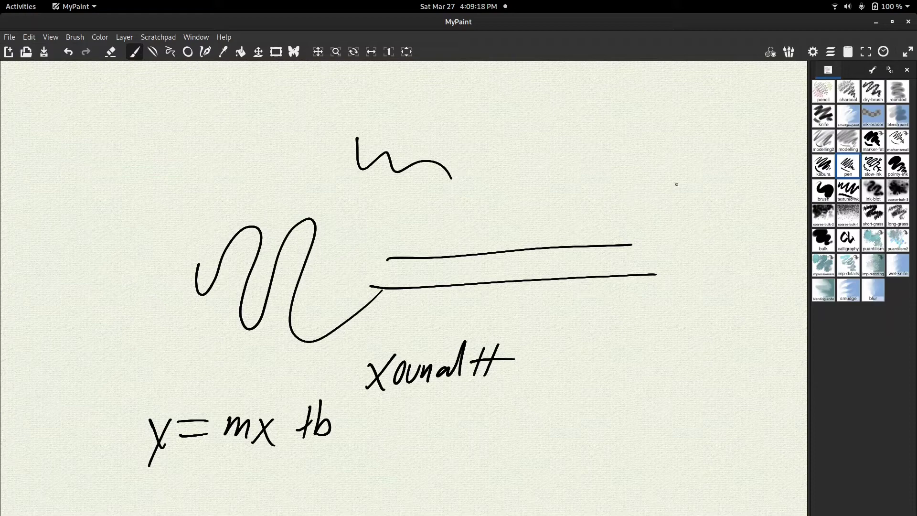
mouse_move(4, 172)
left_mouse_down()
mouse_move(173, 153)
mouse_move(323, 154)
mouse_move(800, 178)
left_mouse_up()
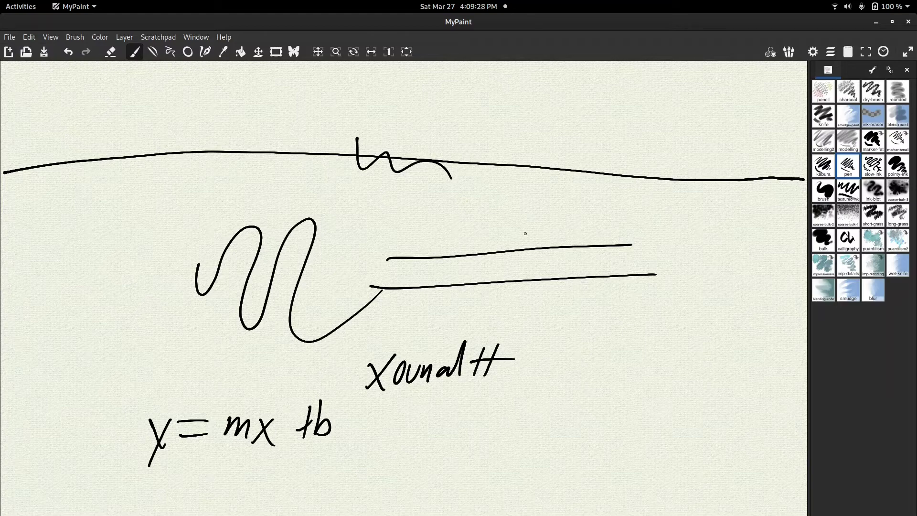
mouse_move(612, 326)
left_mouse_down()
mouse_move(642, 328)
mouse_move(653, 343)
left_mouse_up()
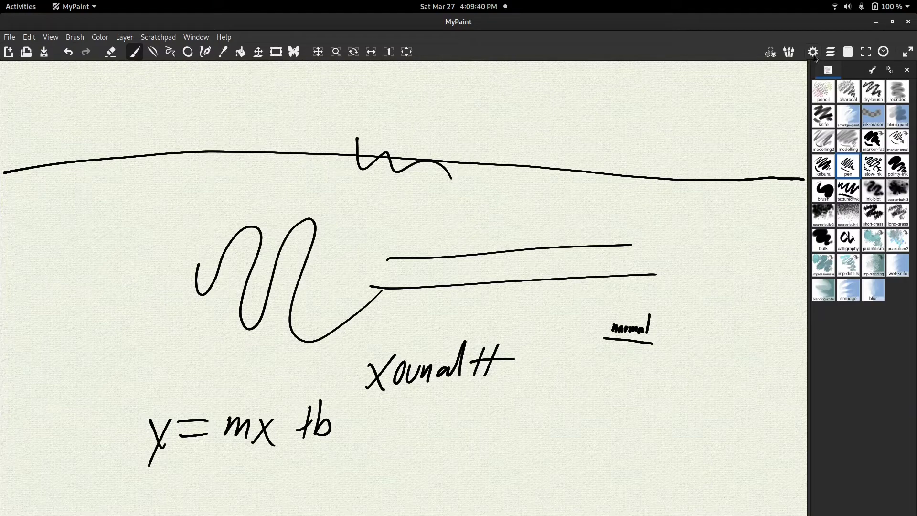
Step: Shrink the freehand brush size to near minimum in brush settings, testing with strokes
left_click(813, 53)
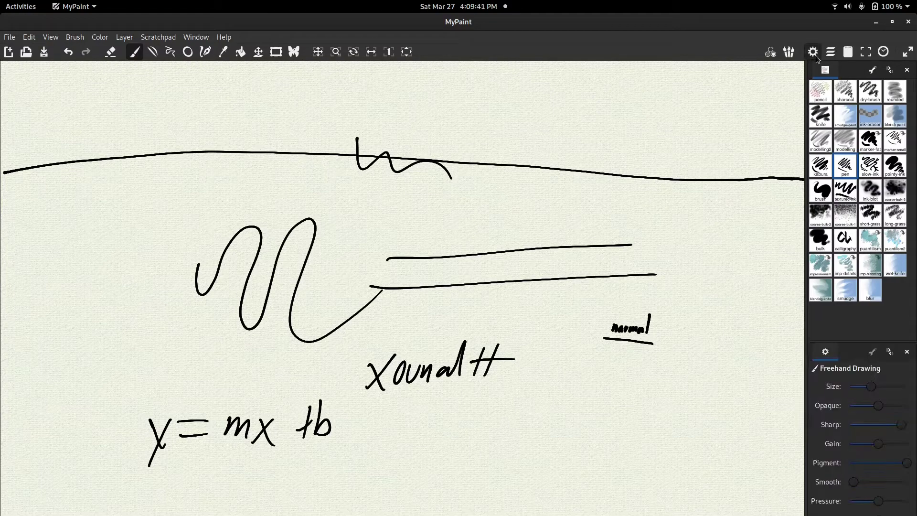
left_click(850, 388)
left_click_drag(704, 392, 723, 407)
left_click_drag(865, 390, 860, 392)
mouse_move(743, 371)
left_mouse_down()
mouse_move(764, 405)
mouse_move(779, 409)
left_mouse_up()
Step: Raise opacity to full and pressure sensitivity to maximum, enlarge the brush, and test it
left_click_drag(900, 409, 908, 406)
mouse_move(730, 477)
left_mouse_down()
mouse_move(761, 487)
mouse_move(764, 502)
left_mouse_up()
left_click_drag(874, 501, 908, 502)
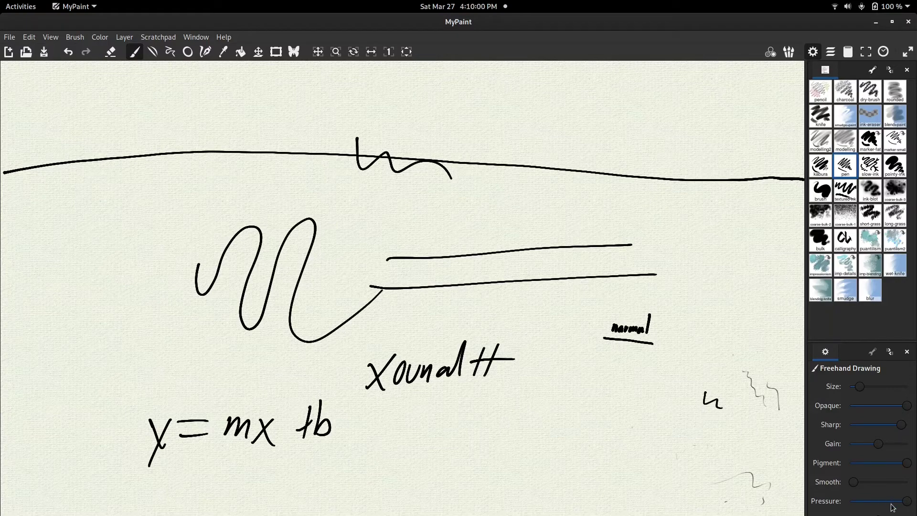
key("f")
key("a")
mouse_move(611, 417)
left_mouse_down()
mouse_move(604, 448)
mouse_move(667, 448)
left_mouse_up()
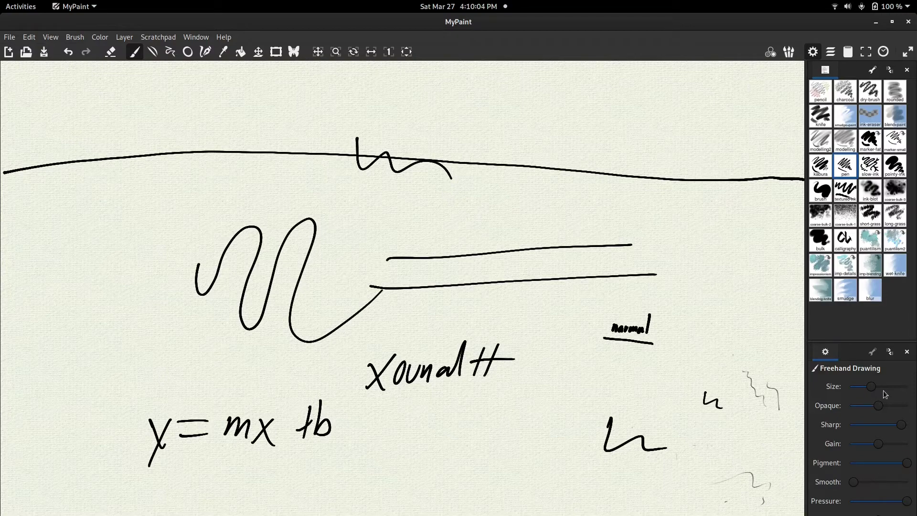
Step: Draw another test stroke and readjust the brush size larger, then one step smaller
left_click_drag(705, 395, 734, 444)
left_click_drag(870, 387, 858, 387)
left_click_drag(863, 386, 894, 387)
key("d")
Step: Handwrite a first name below 'Xounal++' and add a test stroke in the upper middle
mouse_move(394, 428)
left_mouse_down()
mouse_move(393, 466)
mouse_move(411, 437)
mouse_move(397, 449)
mouse_move(421, 433)
mouse_move(462, 444)
left_mouse_up()
mouse_move(465, 429)
left_mouse_down()
mouse_move(470, 447)
mouse_move(479, 428)
left_mouse_up()
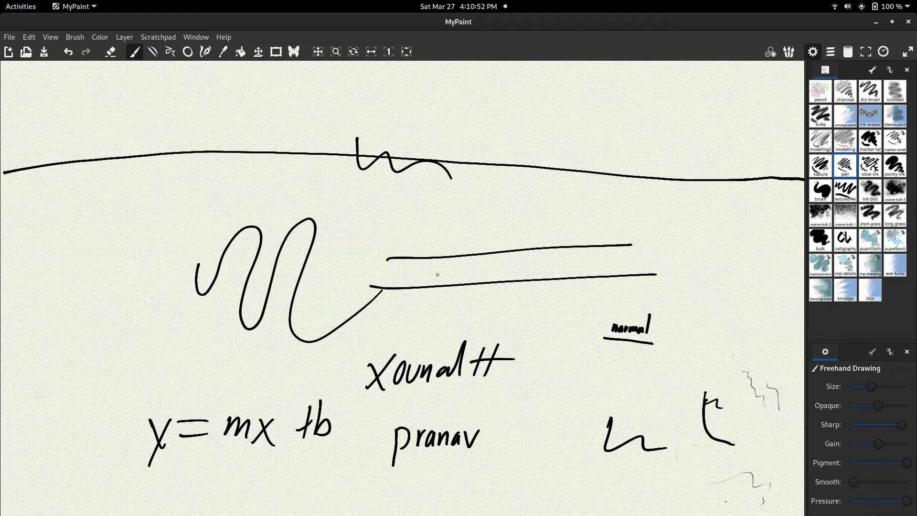
mouse_move(421, 205)
left_mouse_down()
mouse_move(506, 215)
mouse_move(578, 196)
left_mouse_up()
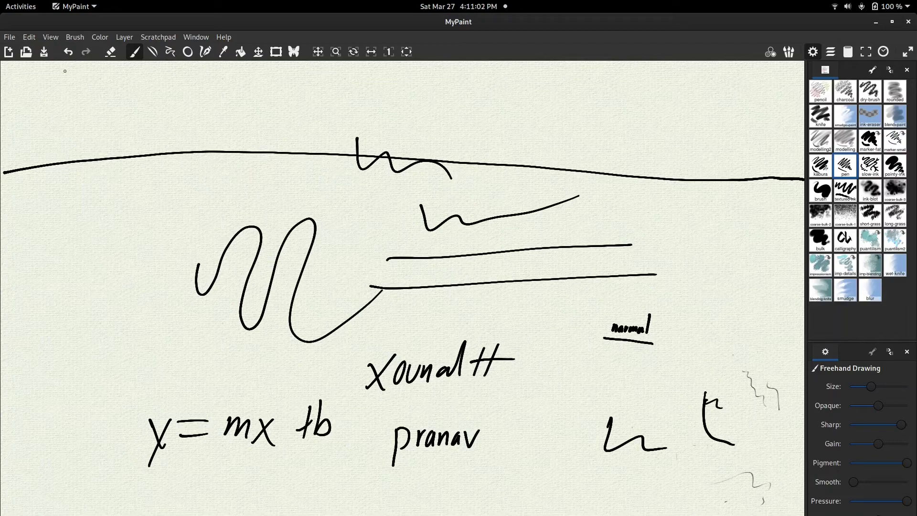
Step: Start a new blank canvas and draw a hook, i-shaped mark, tall peak and zigzag centrally
left_click(8, 52)
left_click(526, 323)
left_click_drag(430, 253, 444, 322)
left_click_drag(505, 350, 516, 349)
left_click_drag(514, 366, 507, 415)
mouse_move(531, 348)
left_mouse_down()
mouse_move(519, 359)
mouse_move(567, 387)
left_mouse_up()
mouse_move(621, 268)
left_mouse_down()
mouse_move(632, 299)
mouse_move(630, 402)
mouse_move(705, 424)
left_mouse_up()
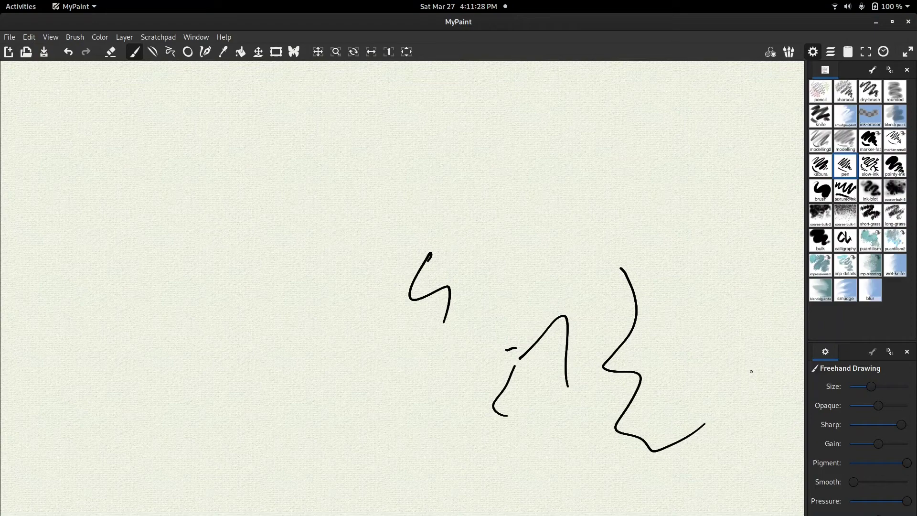
Step: Draw an entry arrow and circled states a, B and C joined by arrows
mouse_move(130, 251)
left_mouse_down()
mouse_move(189, 230)
mouse_move(184, 245)
left_mouse_up()
mouse_move(214, 208)
left_mouse_down()
mouse_move(235, 249)
mouse_move(219, 237)
mouse_move(313, 221)
left_mouse_up()
left_click_drag(297, 220, 306, 236)
left_click_drag(334, 205, 333, 231)
mouse_move(336, 203)
left_mouse_down()
mouse_move(347, 215)
mouse_move(338, 228)
left_mouse_up()
mouse_move(347, 184)
left_mouse_down()
mouse_move(331, 237)
mouse_move(344, 194)
mouse_move(399, 212)
mouse_move(448, 199)
mouse_move(438, 219)
left_mouse_up()
mouse_move(477, 192)
left_mouse_down()
mouse_move(464, 209)
mouse_move(484, 209)
left_mouse_up()
mouse_move(487, 179)
left_mouse_down()
mouse_move(477, 178)
mouse_move(485, 180)
left_mouse_up()
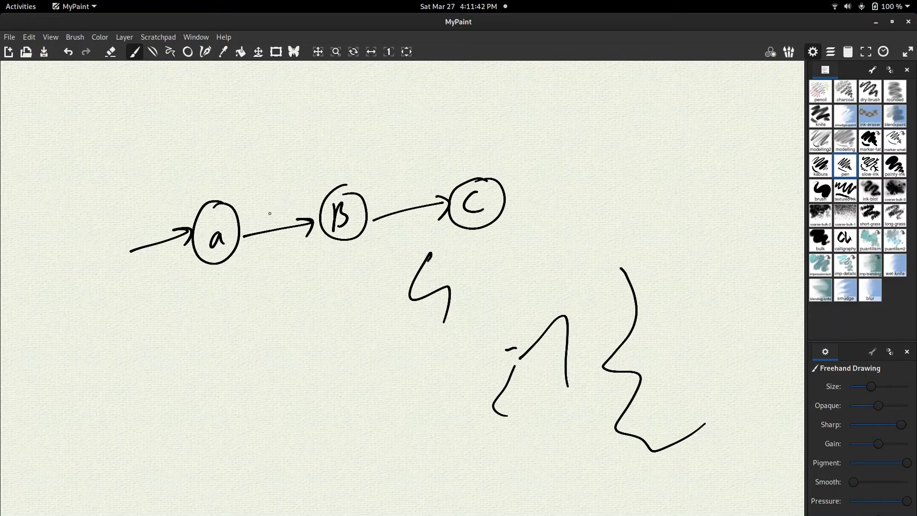
Step: Label the transitions 'a' and 'b', add a C→B return arc and C's self-loop
mouse_move(266, 206)
left_mouse_down()
mouse_move(265, 216)
mouse_move(282, 219)
mouse_move(288, 208)
left_mouse_up()
mouse_move(399, 181)
left_mouse_down()
mouse_move(410, 199)
mouse_move(422, 187)
left_mouse_up()
mouse_move(477, 177)
left_mouse_down()
mouse_move(407, 144)
mouse_move(364, 187)
mouse_move(372, 175)
left_mouse_up()
mouse_move(414, 111)
left_mouse_down()
mouse_move(412, 126)
mouse_move(404, 115)
mouse_move(432, 112)
left_mouse_up()
mouse_move(503, 217)
left_mouse_down()
mouse_move(578, 203)
mouse_move(533, 168)
mouse_move(520, 193)
left_mouse_up()
left_click_drag(594, 184, 594, 190)
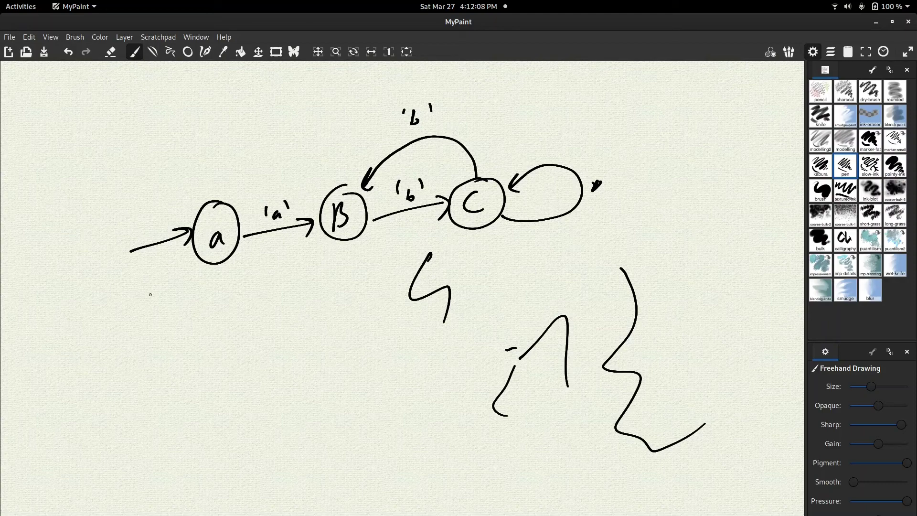
Step: Handwrite the phrase 'sum every other'
left_click_drag(134, 321, 127, 347)
mouse_move(139, 323)
left_mouse_down()
mouse_move(169, 338)
mouse_move(218, 324)
mouse_move(231, 336)
mouse_move(251, 326)
mouse_move(327, 331)
left_mouse_up()
mouse_move(327, 316)
left_mouse_down()
mouse_move(342, 310)
mouse_move(357, 322)
mouse_move(376, 314)
left_mouse_up()
Step: Write '1, 2, 3, 4' beneath it and underline the 1 and the 3
mouse_move(117, 377)
left_mouse_down()
mouse_move(113, 396)
mouse_move(128, 403)
left_mouse_up()
left_click_drag(158, 381, 169, 396)
left_click_drag(182, 391, 176, 404)
mouse_move(211, 376)
left_mouse_down()
mouse_move(220, 375)
mouse_move(214, 403)
mouse_move(245, 410)
left_mouse_up()
left_click_drag(268, 380, 277, 389)
left_click_drag(277, 379, 274, 403)
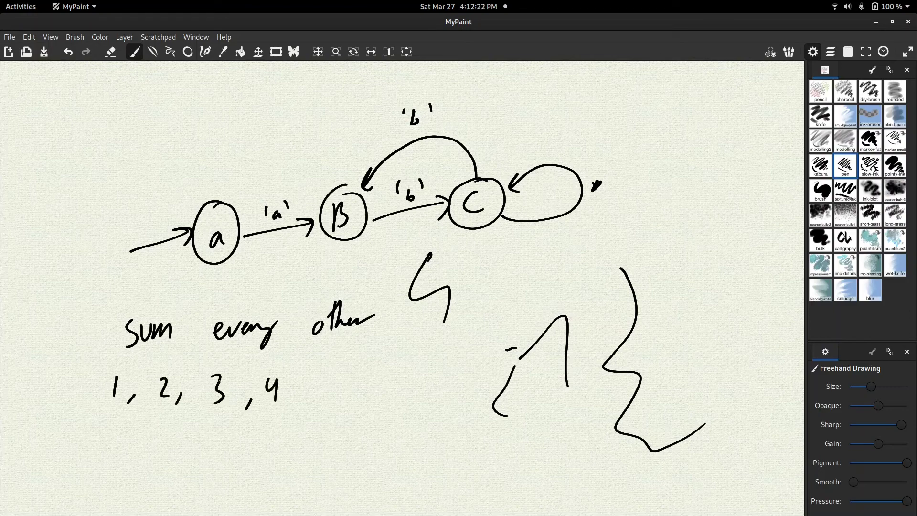
left_click_drag(102, 414, 129, 411)
left_click_drag(208, 415, 239, 415)
Step: Begin the loop header by writing 'for(int i=0;'
mouse_move(321, 405)
left_mouse_down()
mouse_move(306, 446)
mouse_move(320, 427)
mouse_move(353, 446)
mouse_move(382, 442)
mouse_move(391, 417)
mouse_move(418, 432)
left_mouse_up()
left_click(365, 433)
left_click(364, 440)
left_click(400, 433)
left_click(400, 441)
mouse_move(408, 440)
left_mouse_down()
mouse_move(435, 428)
mouse_move(449, 459)
mouse_move(472, 448)
left_mouse_up()
Step: Complete the header with 'i< arr.size;' and draw a wavy line under the loop
mouse_move(474, 432)
left_mouse_down()
mouse_move(496, 451)
mouse_move(573, 453)
mouse_move(587, 468)
left_mouse_up()
left_click(546, 449)
left_click(564, 437)
left_click(592, 442)
mouse_move(277, 465)
left_mouse_down()
mouse_move(436, 490)
mouse_move(505, 489)
left_mouse_up()
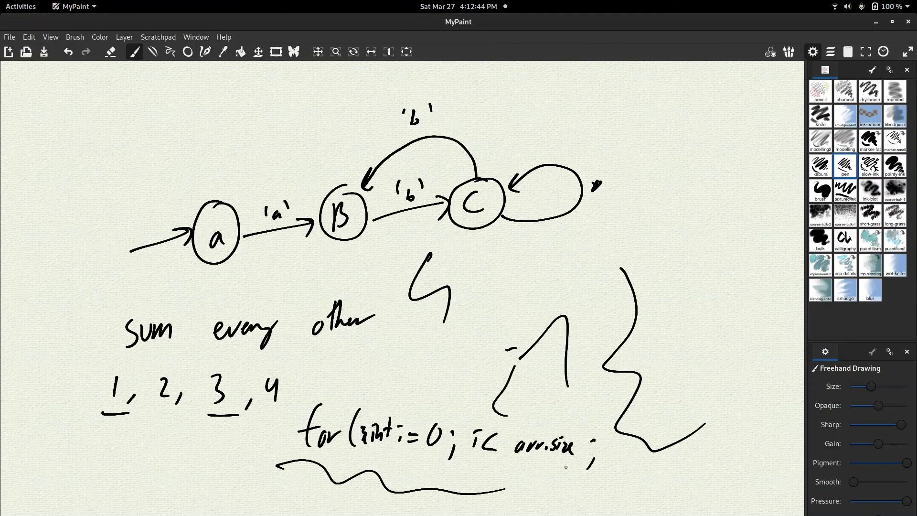